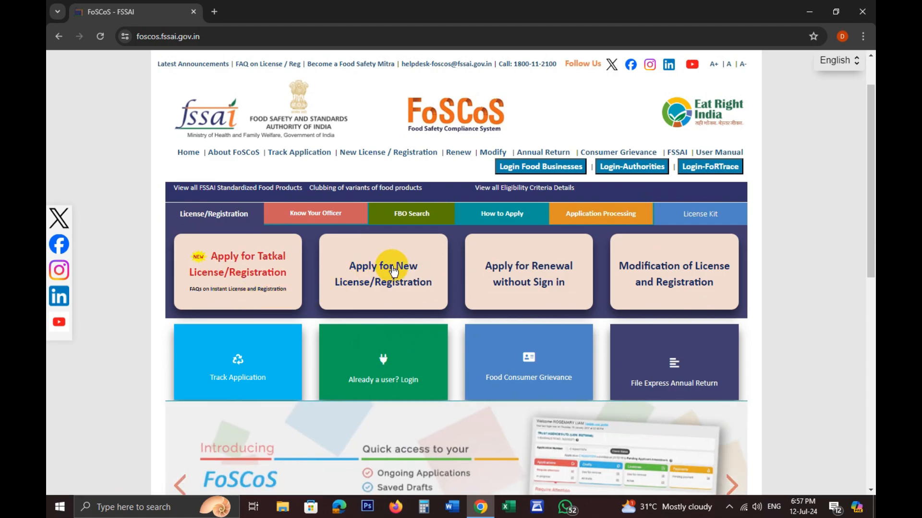
- Start an express FSSAI renewal using the 'Apply for Renewal without Sign in' option
{"action": "left_click", "coordinate": [493, 288]}
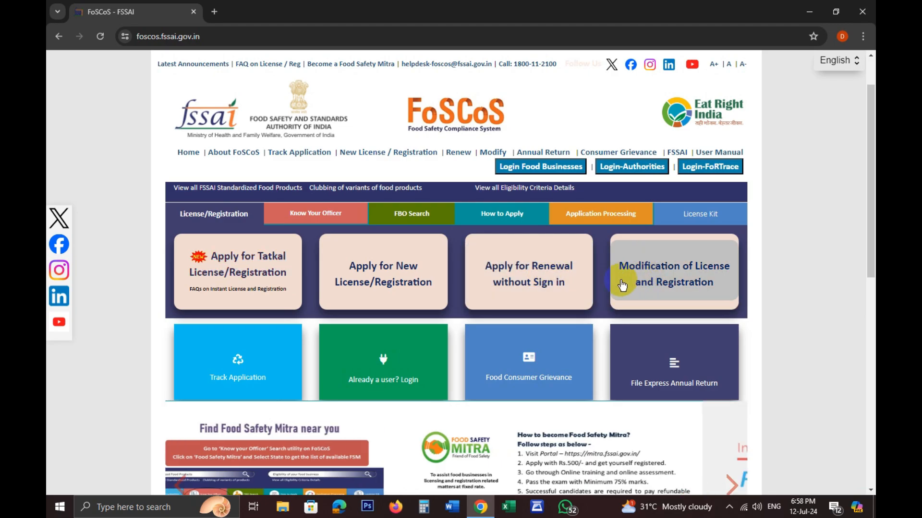
{"action": "left_click", "coordinate": [545, 281]}
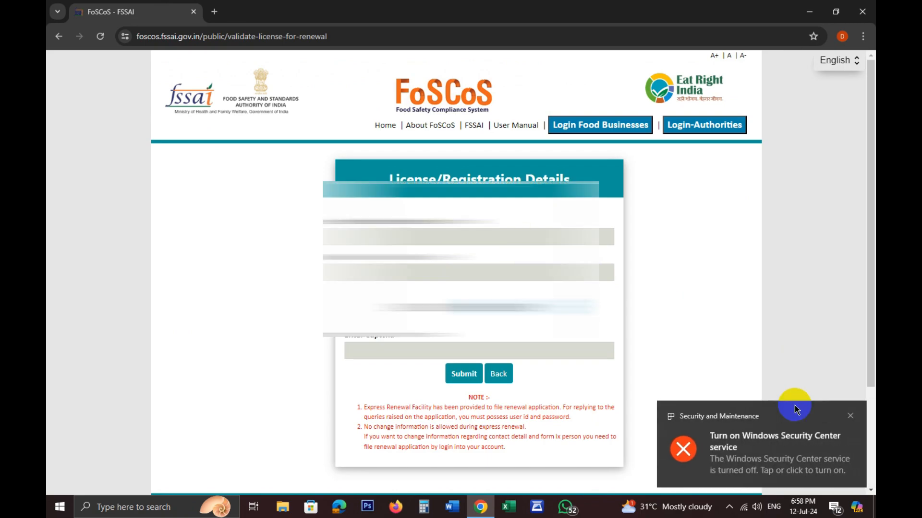
- Look up the registration by its number, the 12th as validity date, and the captcha
{"action": "left_click", "coordinate": [850, 416]}
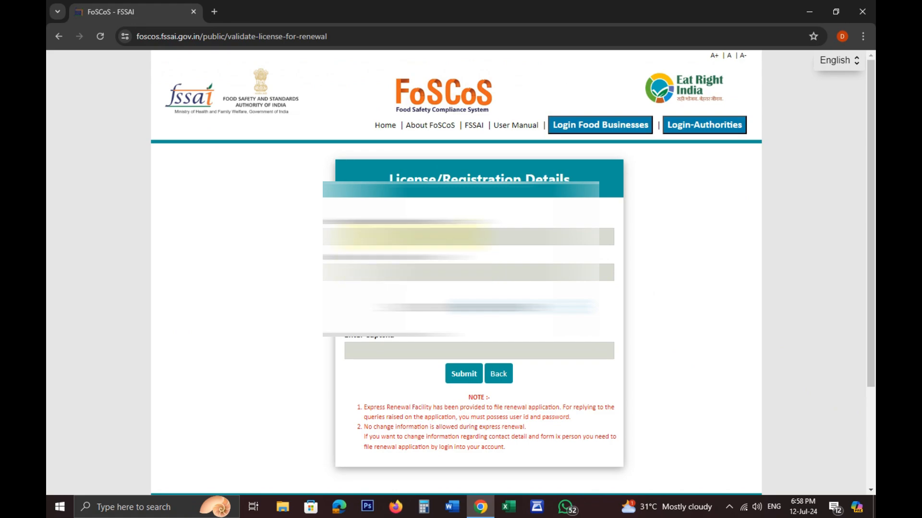
{"action": "left_click", "coordinate": [415, 238]}
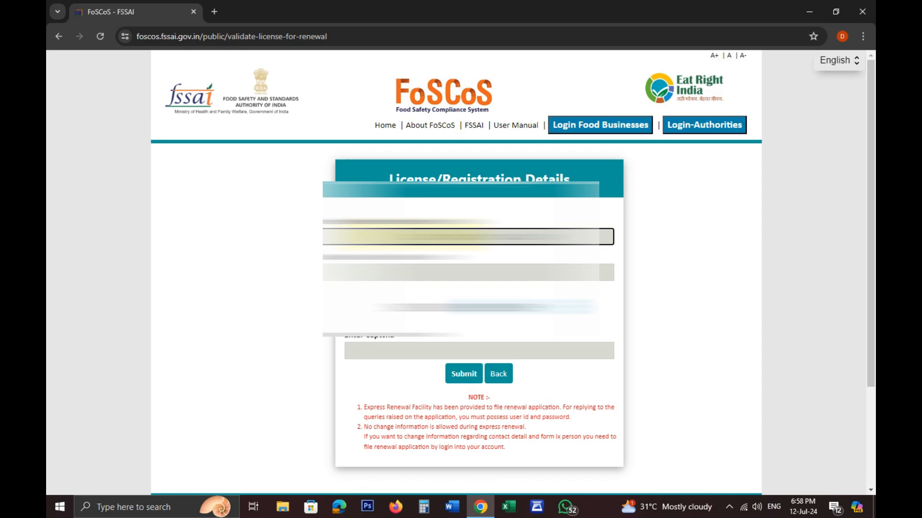
{"action": "left_click", "coordinate": [456, 272]}
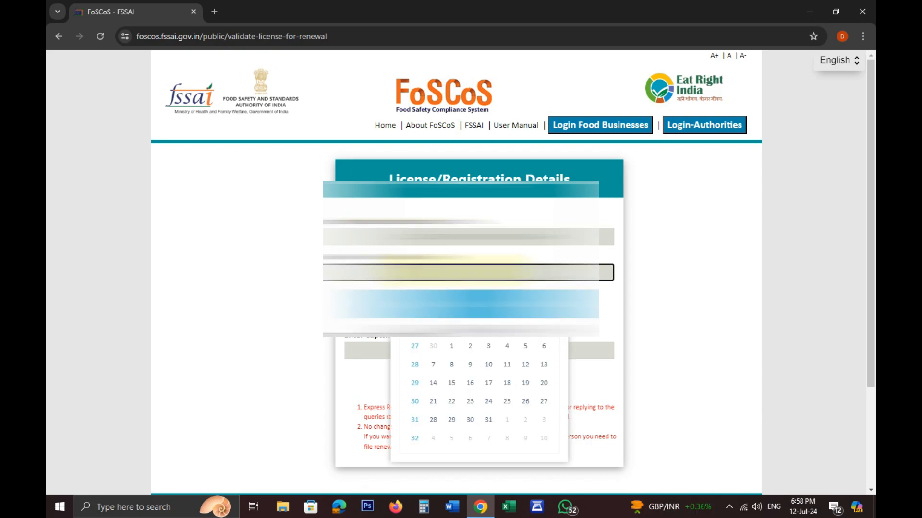
{"action": "left_click", "coordinate": [524, 365]}
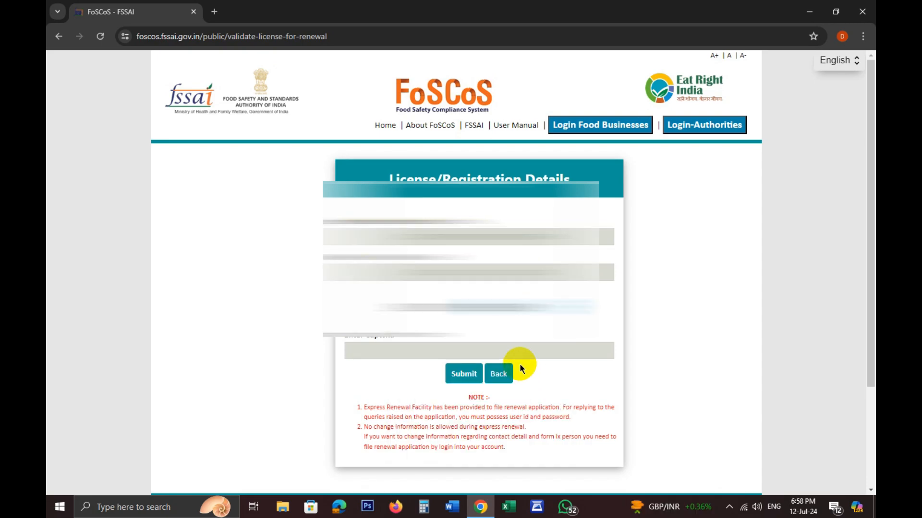
{"action": "left_click", "coordinate": [462, 349]}
{"action": "type", "text": "19"}
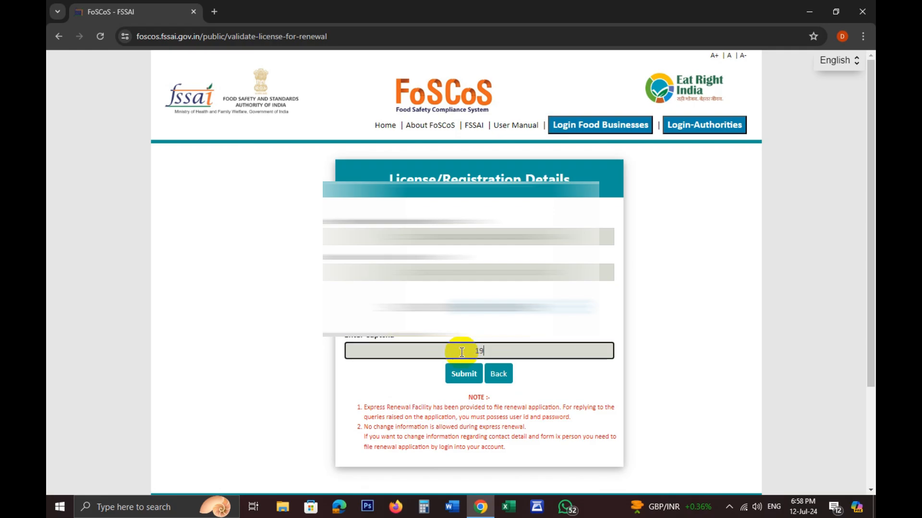
{"action": "type", "text": "4290"}
{"action": "left_click", "coordinate": [462, 375]}
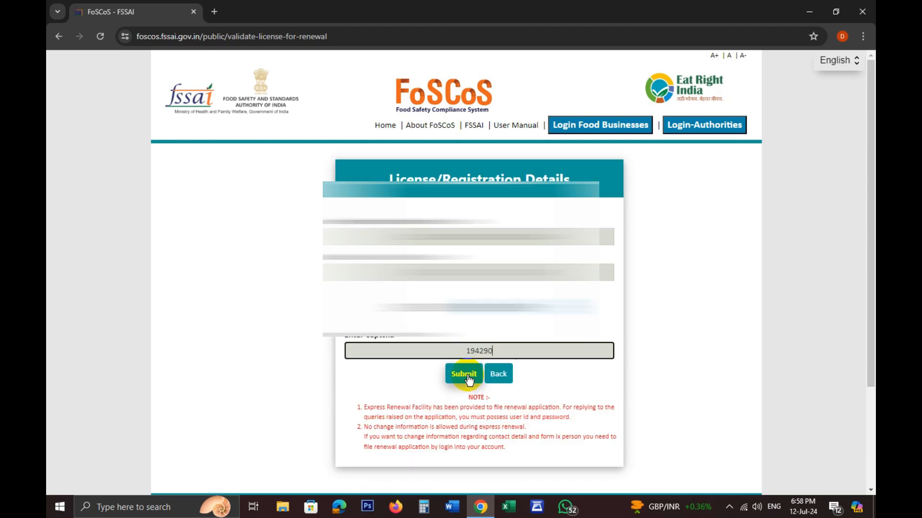
- Proceed with the listed registration and confirm the company name and premises are unchanged
{"action": "left_click", "coordinate": [469, 376]}
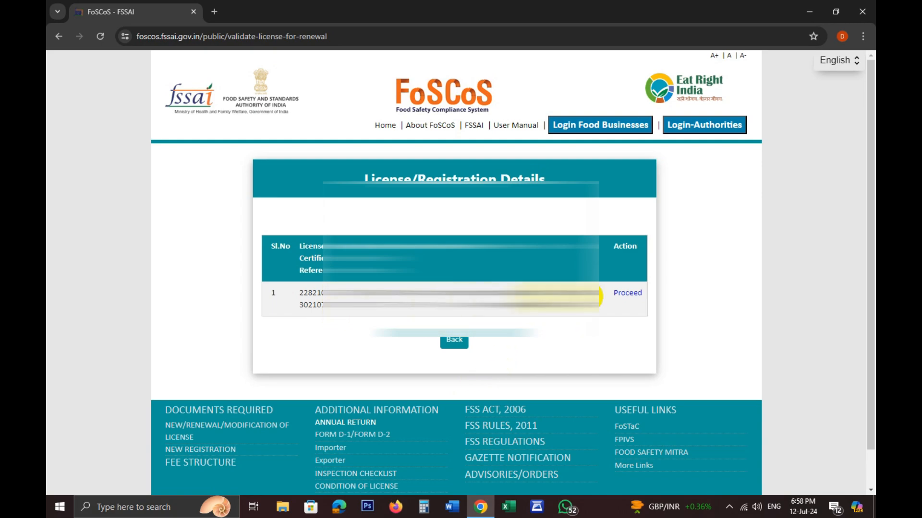
{"action": "left_click", "coordinate": [623, 292]}
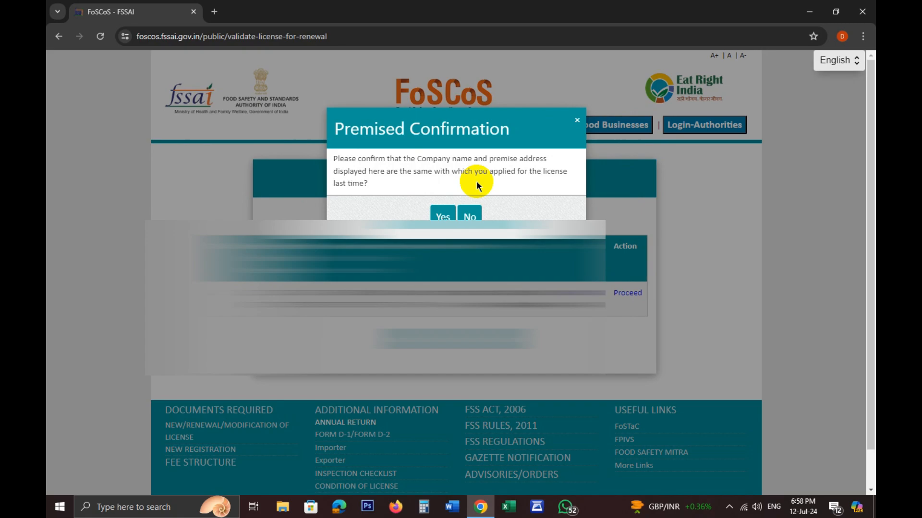
{"action": "left_click", "coordinate": [439, 213]}
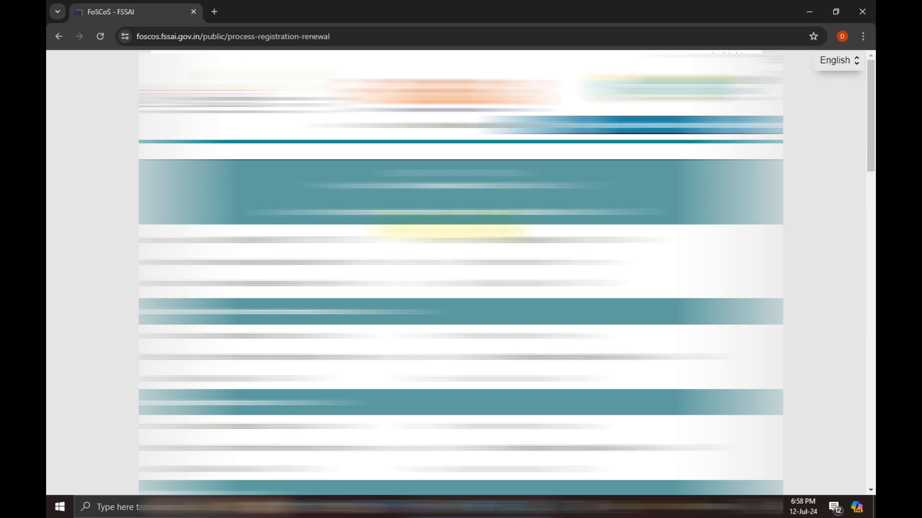
- Choose Proof of Premises as the type for the next Other Document entry
{"action": "scroll", "coordinate": [460, 274], "scroll_direction": "down", "scroll_amount": 1}
{"action": "scroll", "coordinate": [460, 273], "scroll_direction": "down", "scroll_amount": 2}
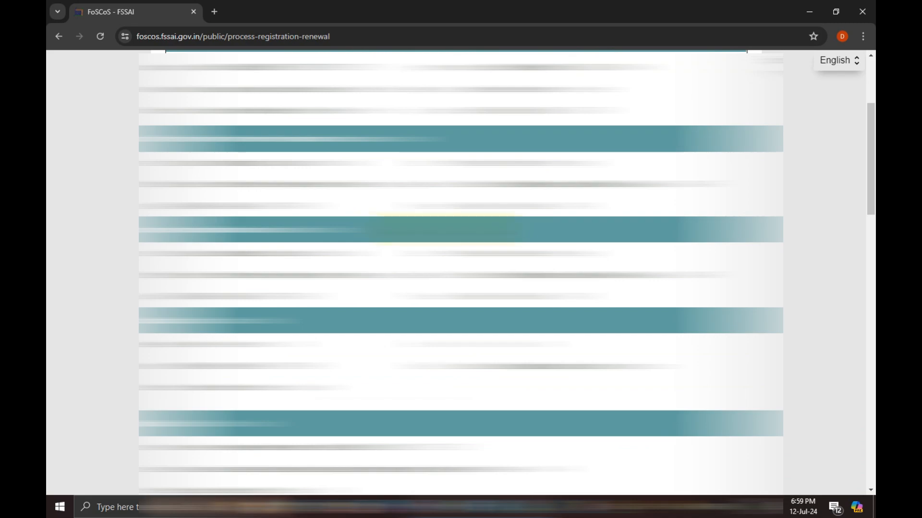
{"action": "scroll", "coordinate": [460, 274], "scroll_direction": "down", "scroll_amount": 3}
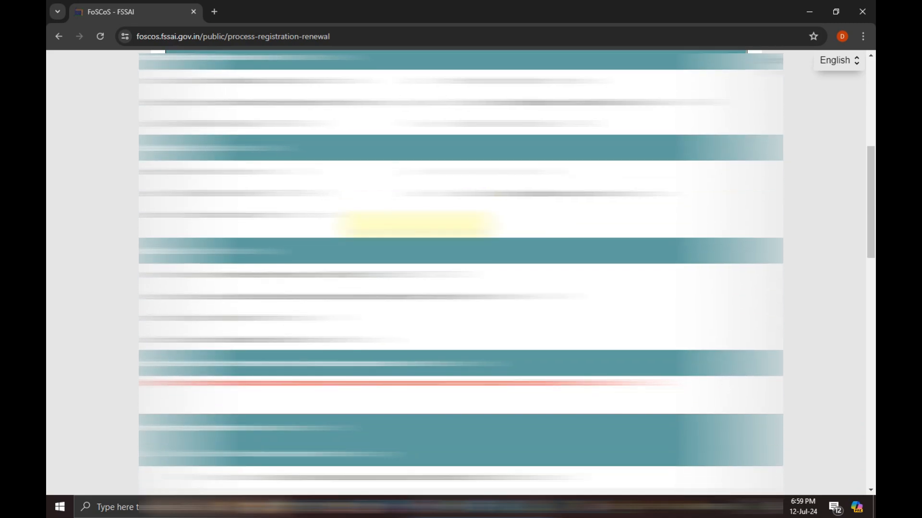
{"action": "scroll", "coordinate": [461, 274], "scroll_direction": "down", "scroll_amount": 2}
{"action": "scroll", "coordinate": [461, 274], "scroll_direction": "down", "scroll_amount": 4}
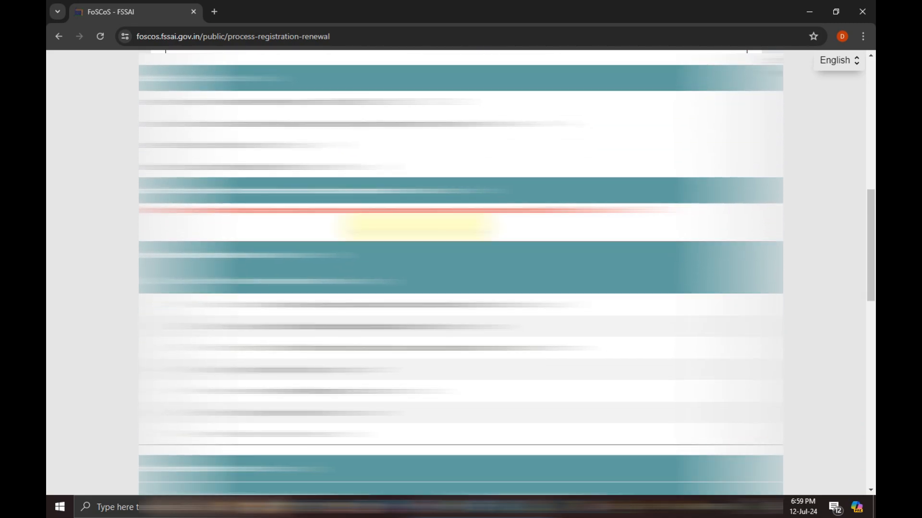
{"action": "scroll", "coordinate": [415, 227], "scroll_direction": "down", "scroll_amount": 5}
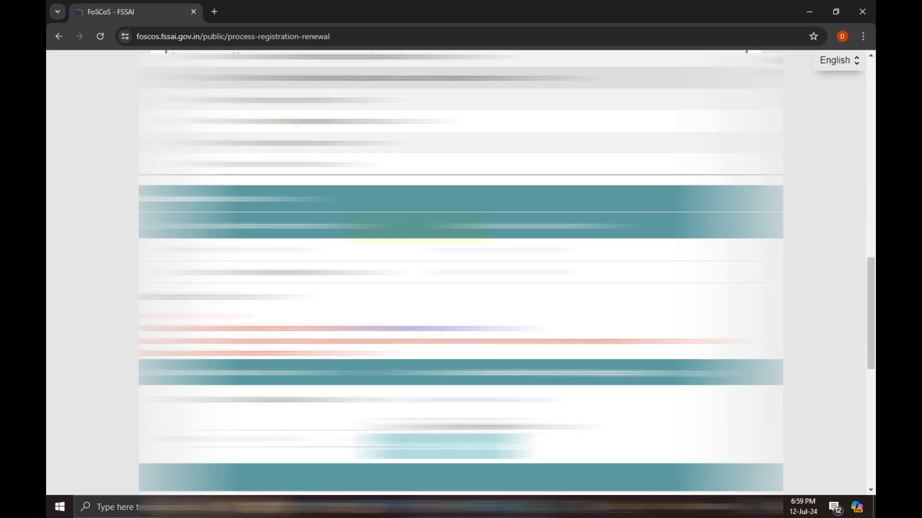
{"action": "scroll", "coordinate": [353, 235], "scroll_direction": "down", "scroll_amount": 1}
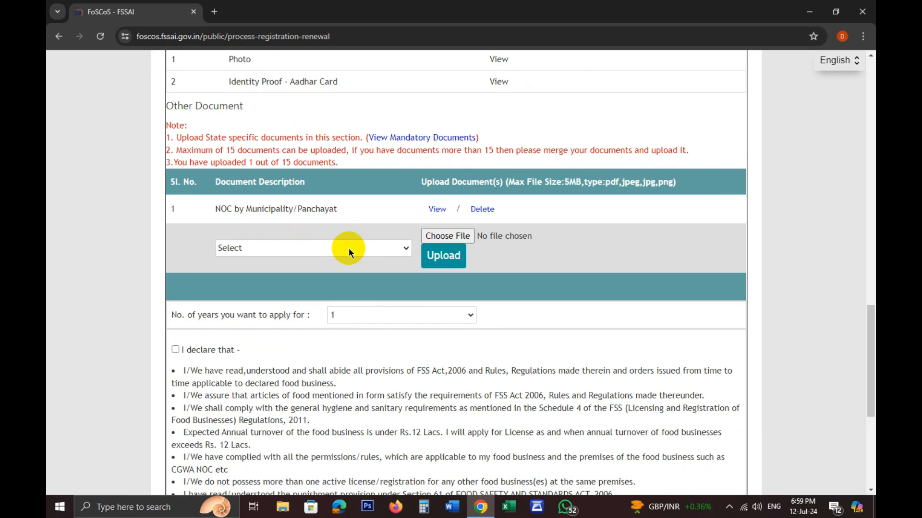
{"action": "left_click", "coordinate": [348, 249]}
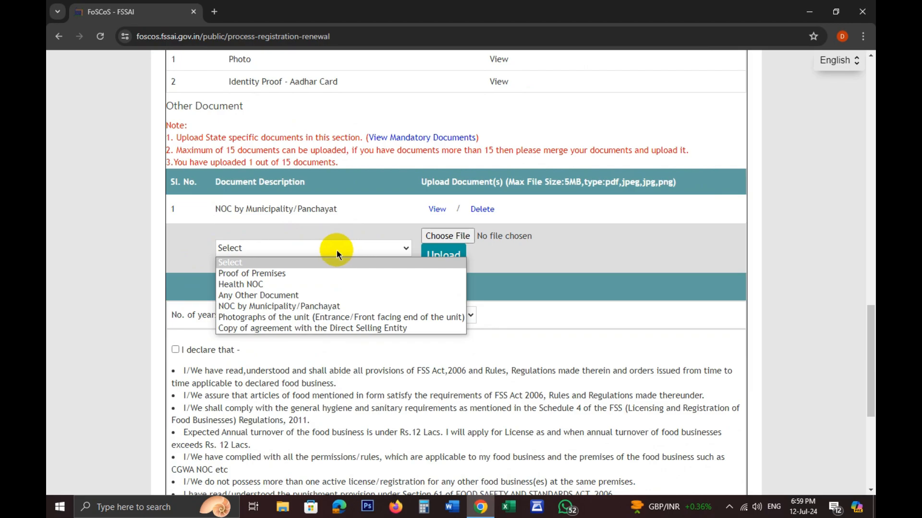
{"action": "left_click", "coordinate": [296, 277]}
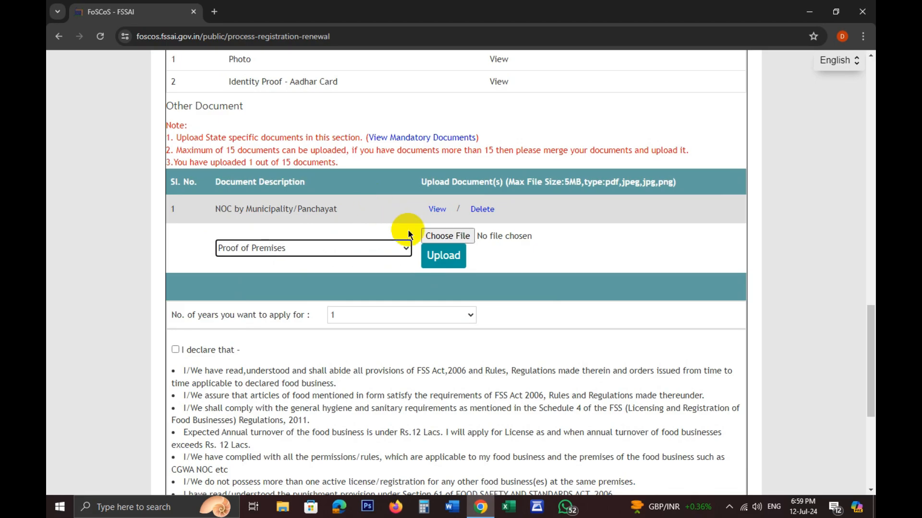
- Upload the Proof of Premises file and set the application period to 5 years
{"action": "left_click", "coordinate": [395, 248]}
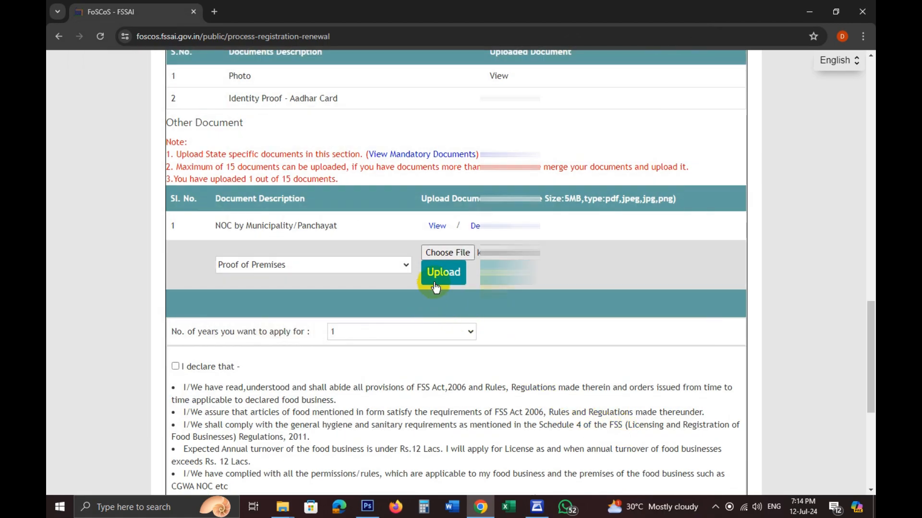
{"action": "left_click", "coordinate": [441, 275]}
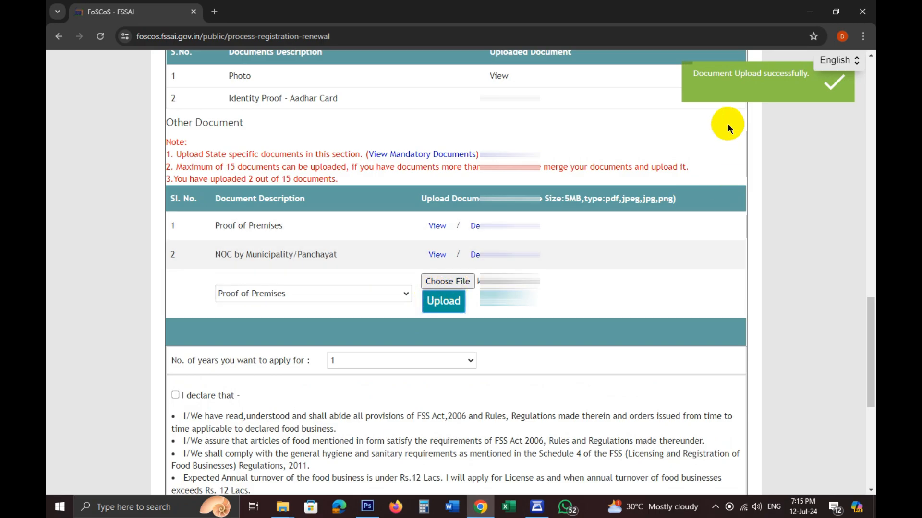
{"action": "scroll", "coordinate": [335, 360], "scroll_direction": "down", "scroll_amount": 1}
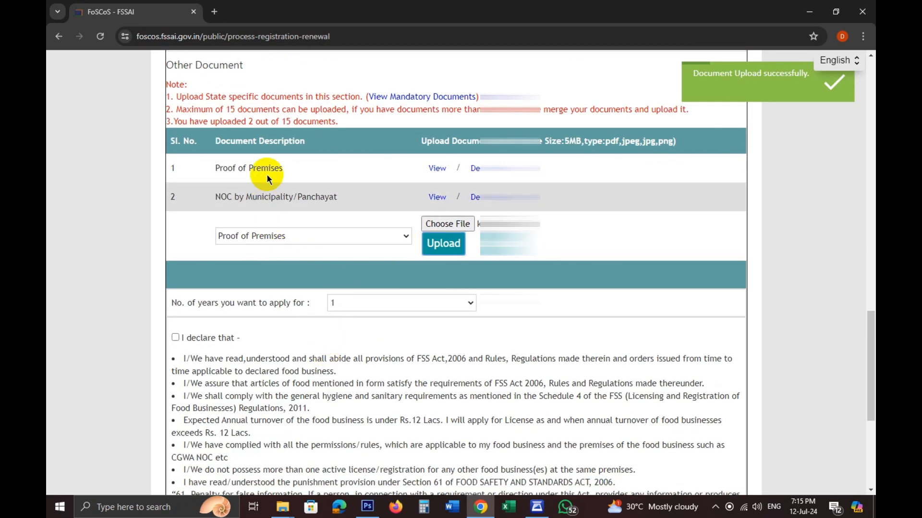
{"action": "left_click", "coordinate": [355, 302]}
{"action": "left_click", "coordinate": [388, 307]}
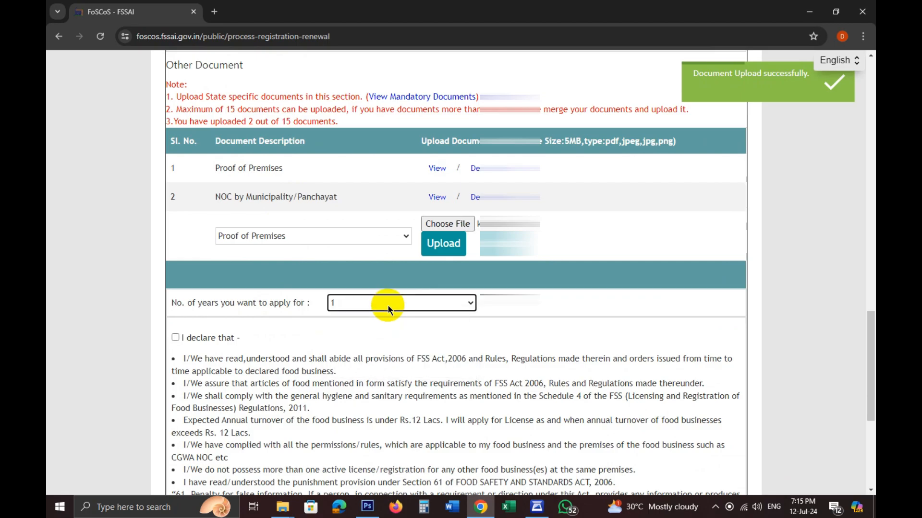
{"action": "left_click", "coordinate": [389, 307]}
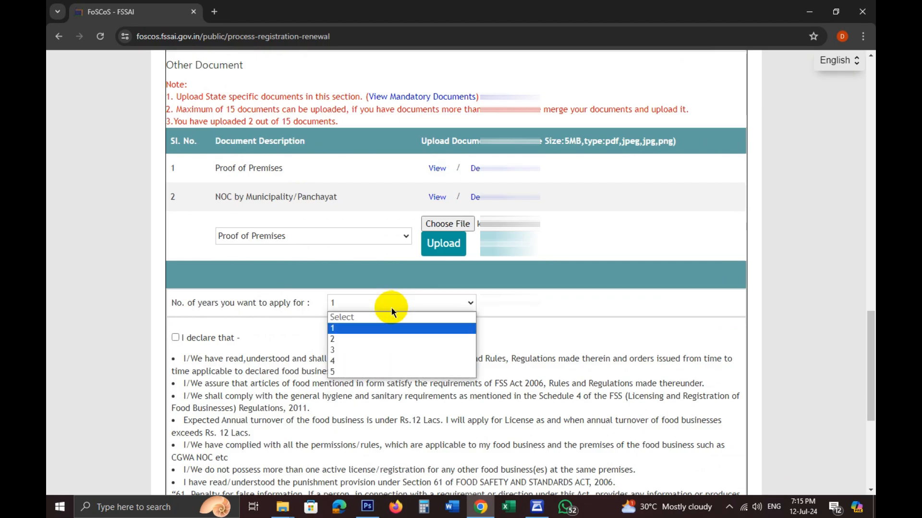
{"action": "left_click", "coordinate": [403, 372]}
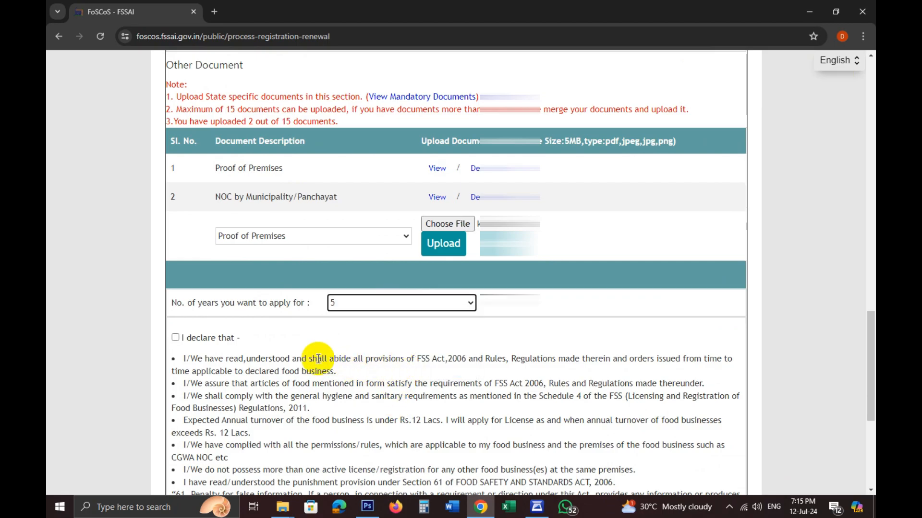
- Accept the 'I declare that' declaration and Save & Next to bring up e-Sign
{"action": "left_click", "coordinate": [176, 338]}
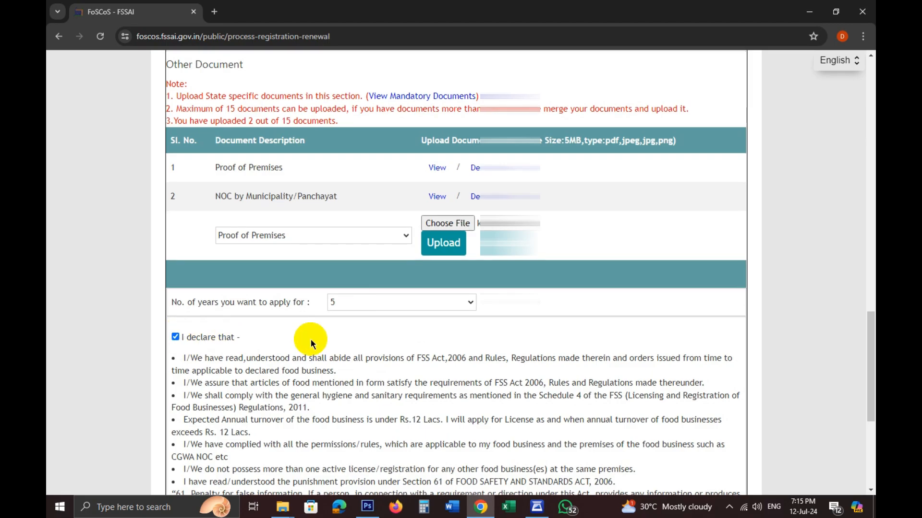
{"action": "scroll", "coordinate": [310, 338], "scroll_direction": "down", "scroll_amount": 5}
{"action": "left_click", "coordinate": [477, 351]}
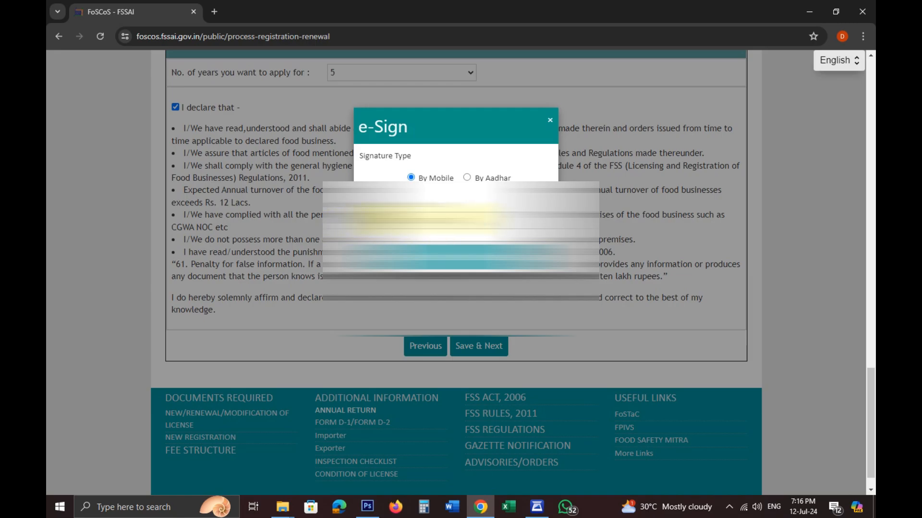
- E-sign by Aadhaar, agreeing to the consent declaration and submitting the OTP
{"action": "left_click", "coordinate": [466, 177]}
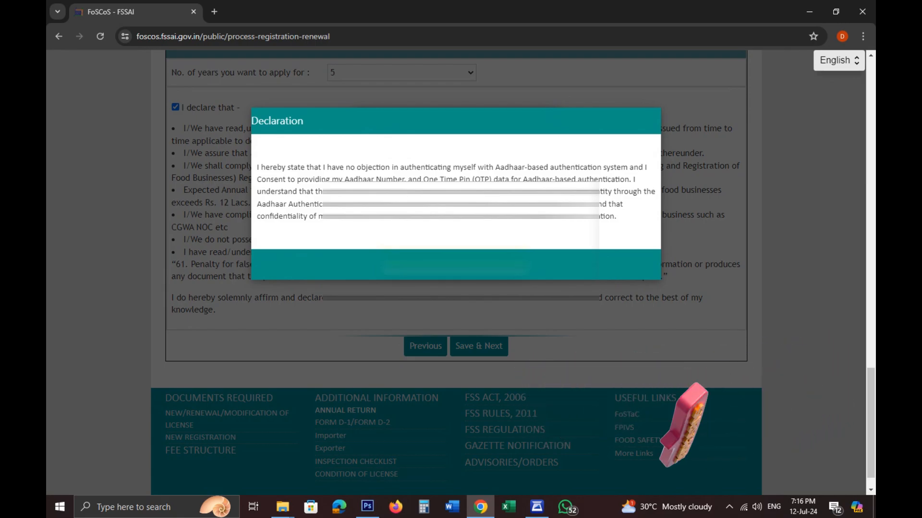
{"action": "left_click", "coordinate": [455, 263]}
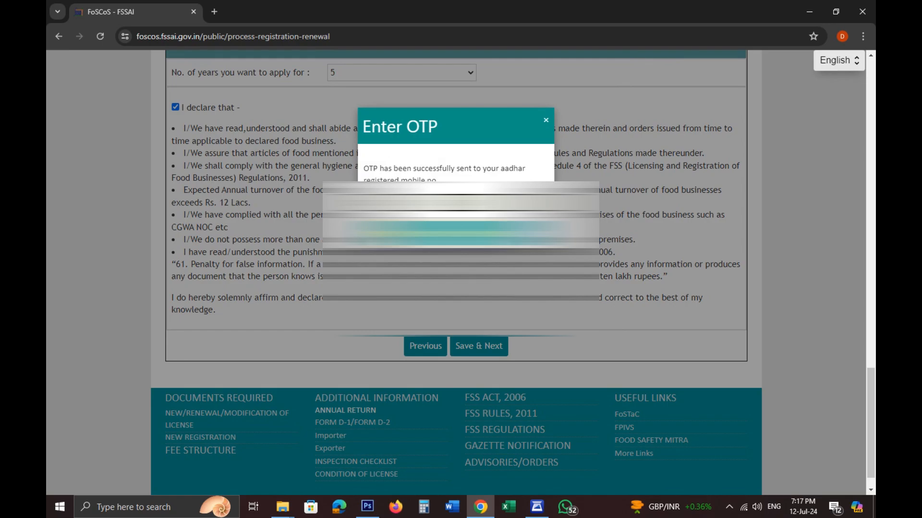
{"action": "left_click", "coordinate": [439, 232]}
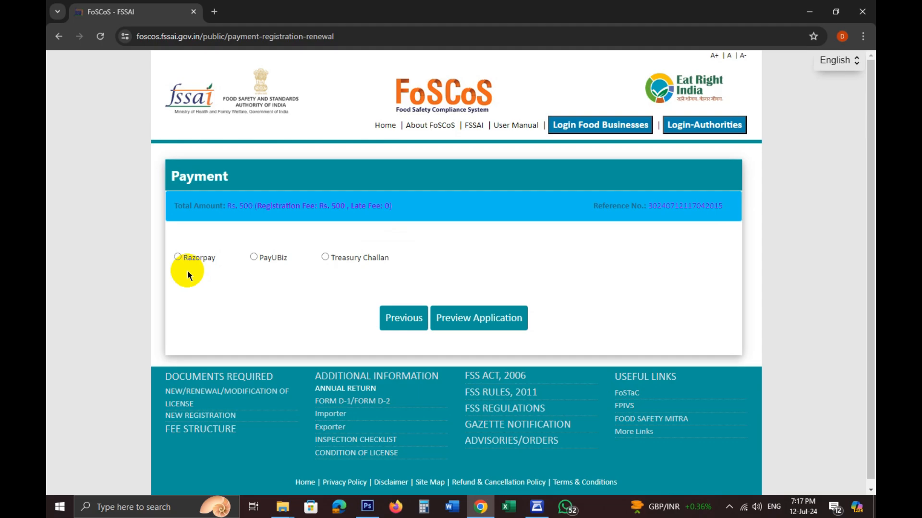
- Pay the Rs. 500 renewal fee using PayUBiz
{"action": "left_click", "coordinate": [254, 257]}
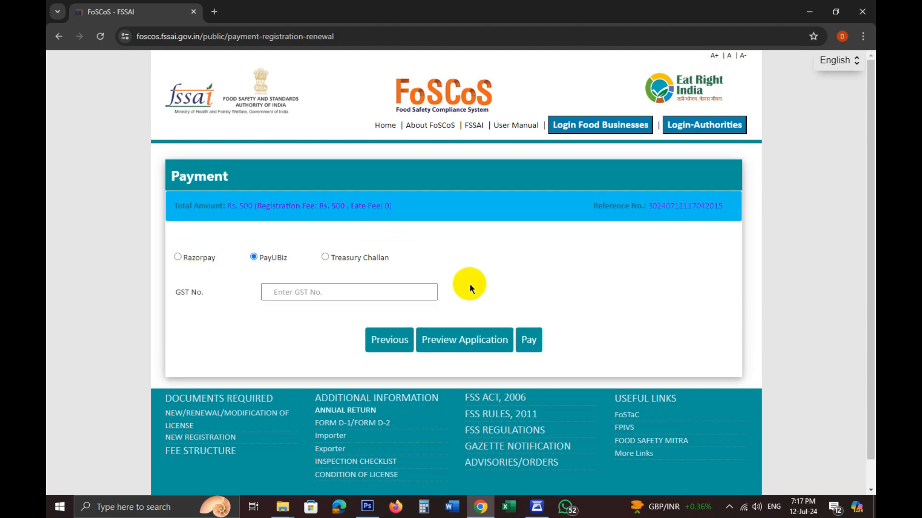
{"action": "left_click", "coordinate": [528, 340]}
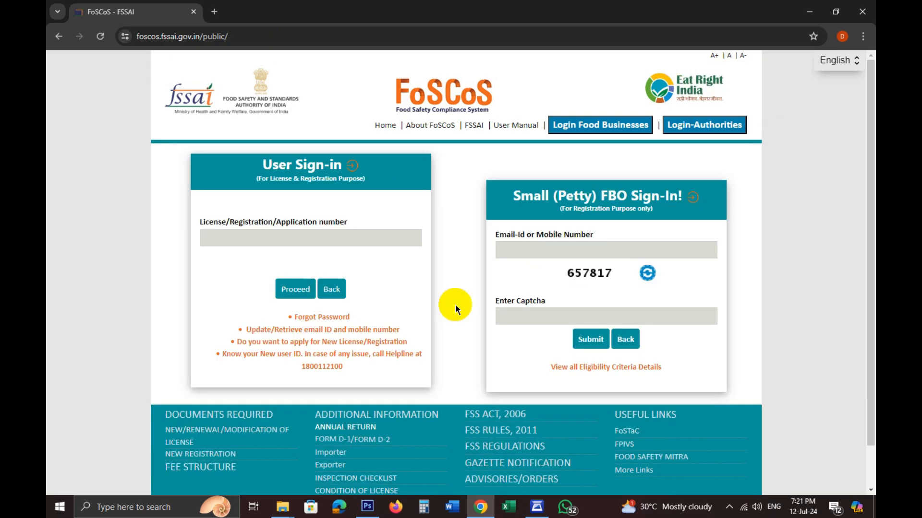
- Enter the registration number to continue sign-in, letting the browser save the password
{"action": "left_click", "coordinate": [279, 237]}
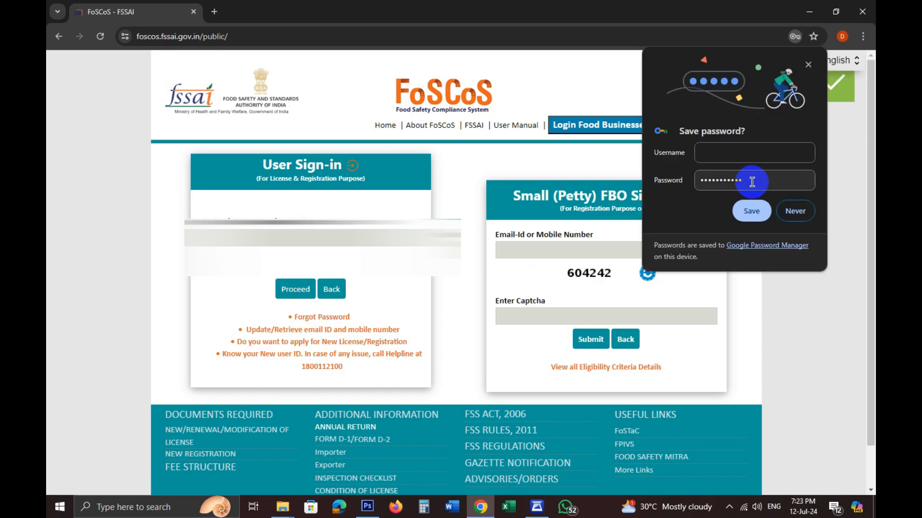
{"action": "left_click", "coordinate": [749, 210]}
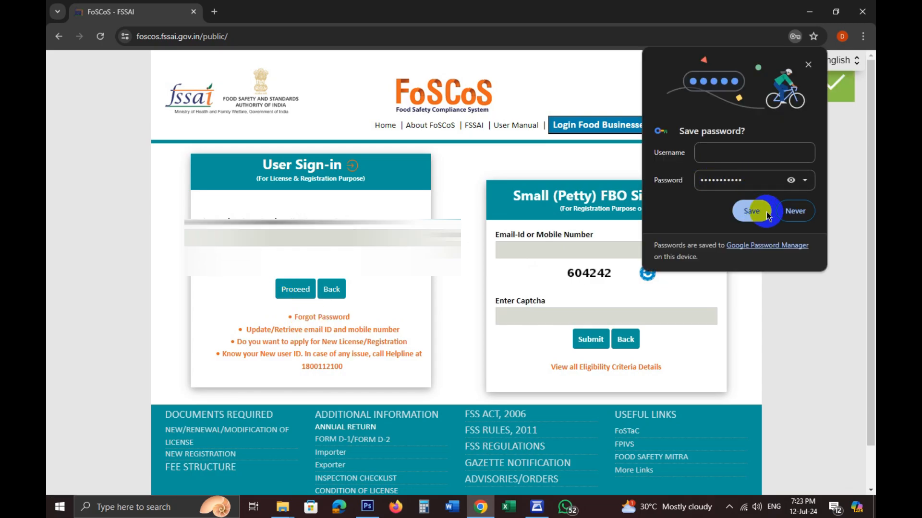
{"action": "left_click", "coordinate": [749, 212]}
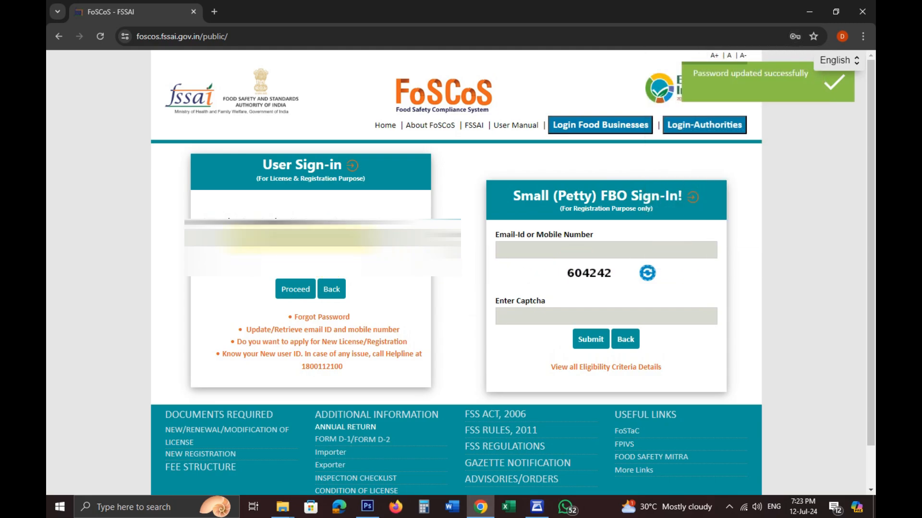
{"action": "left_click", "coordinate": [300, 239]}
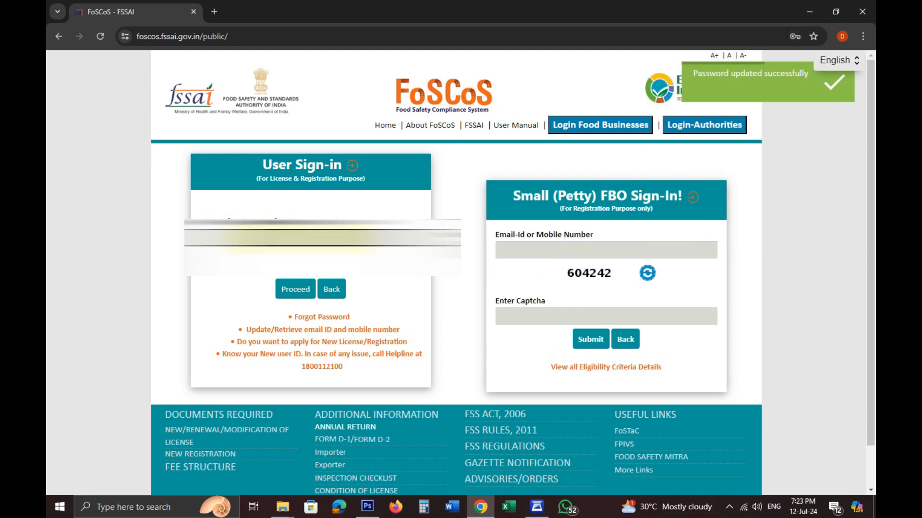
{"action": "left_click", "coordinate": [303, 288]}
- Enter the captcha and the security verification code to reach the FBO Dashboard
{"action": "left_click", "coordinate": [305, 331]}
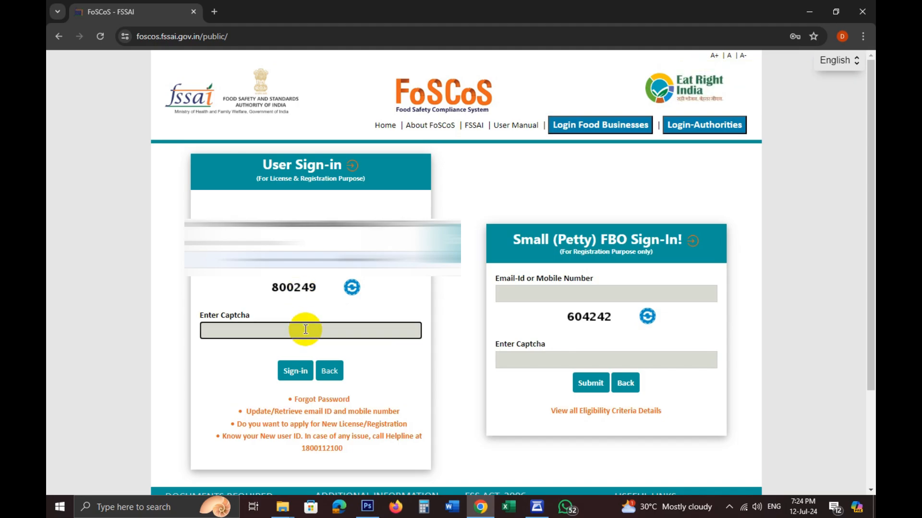
{"action": "left_click", "coordinate": [281, 375]}
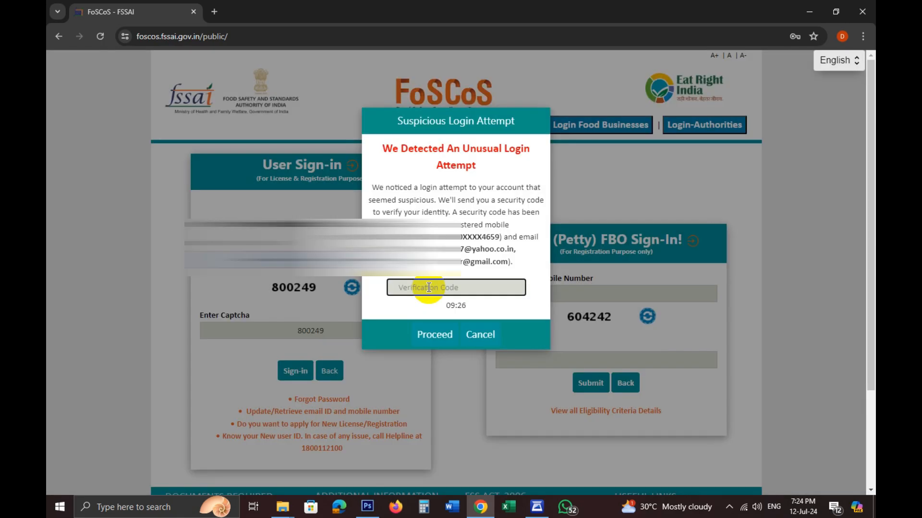
{"action": "left_click", "coordinate": [431, 338]}
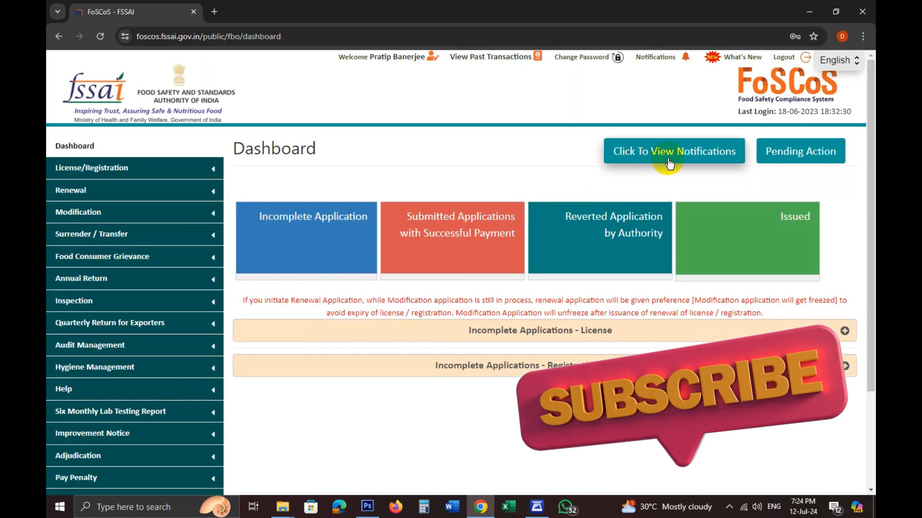
- Expand the Issued licence and registration certificate lists and open the certificate's receipt
{"action": "left_click", "coordinate": [735, 232]}
{"action": "left_click", "coordinate": [538, 214]}
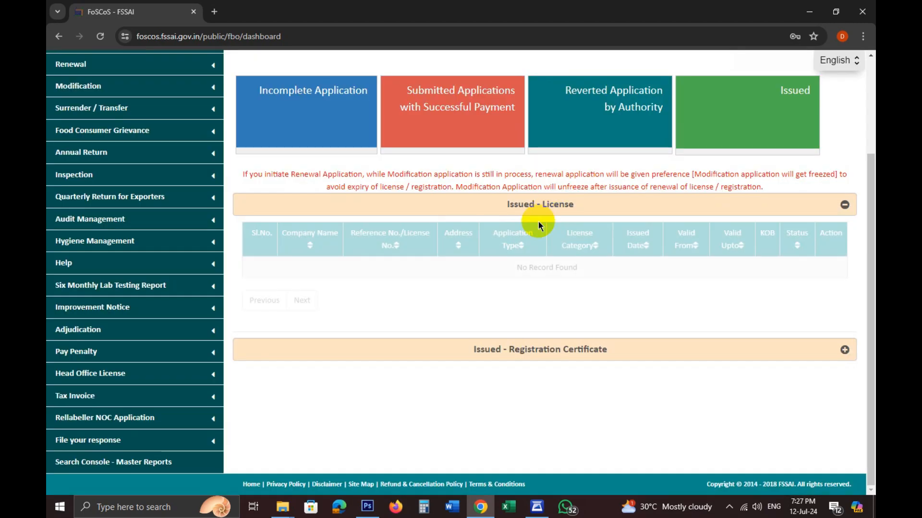
{"action": "left_click", "coordinate": [517, 350]}
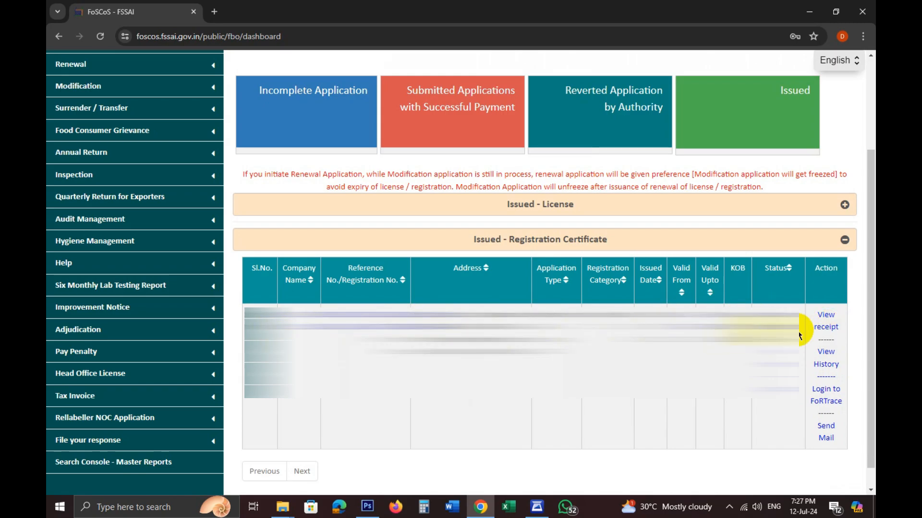
{"action": "left_click", "coordinate": [826, 327]}
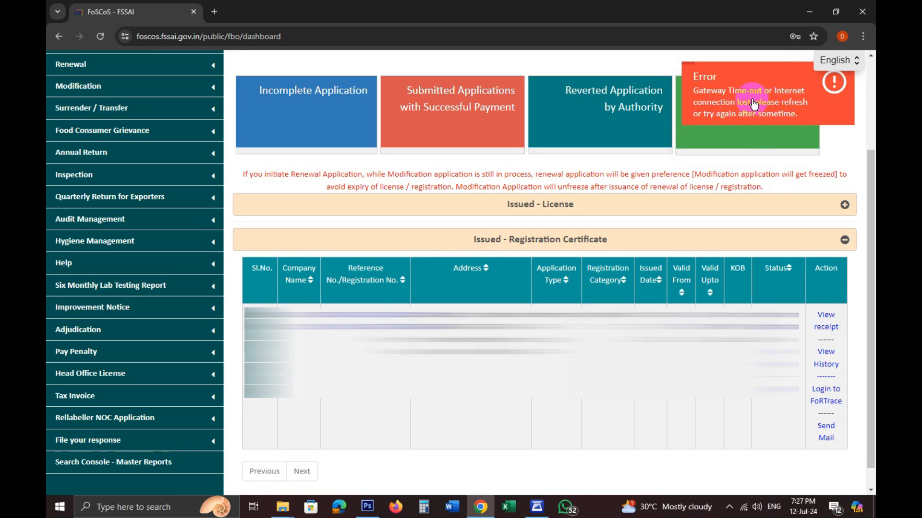
- Reload after the gateway time-out and re-expand the Issued licence list
{"action": "left_click", "coordinate": [103, 36]}
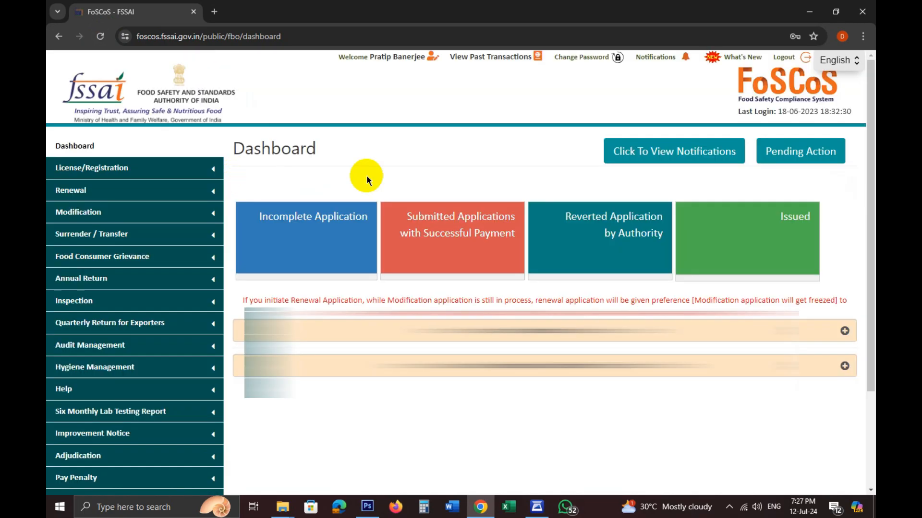
{"action": "left_click", "coordinate": [750, 226]}
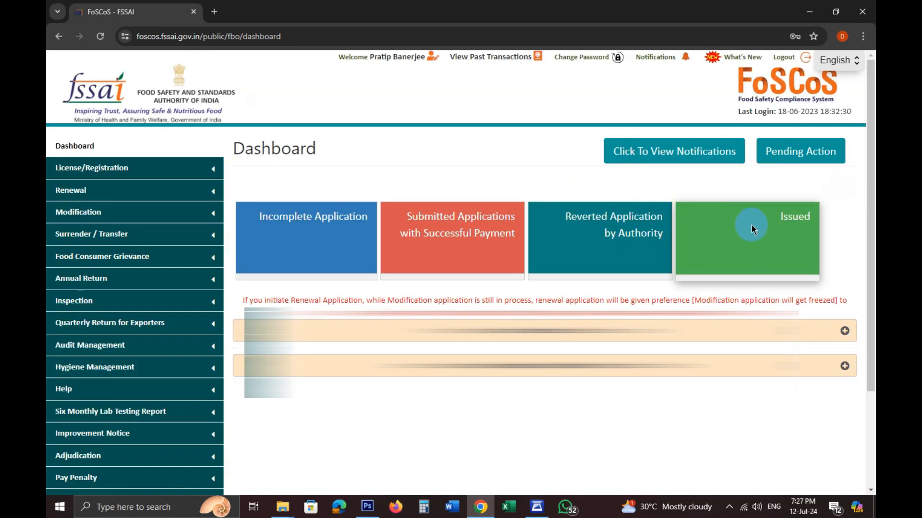
{"action": "scroll", "coordinate": [685, 201], "scroll_direction": "down", "scroll_amount": 1}
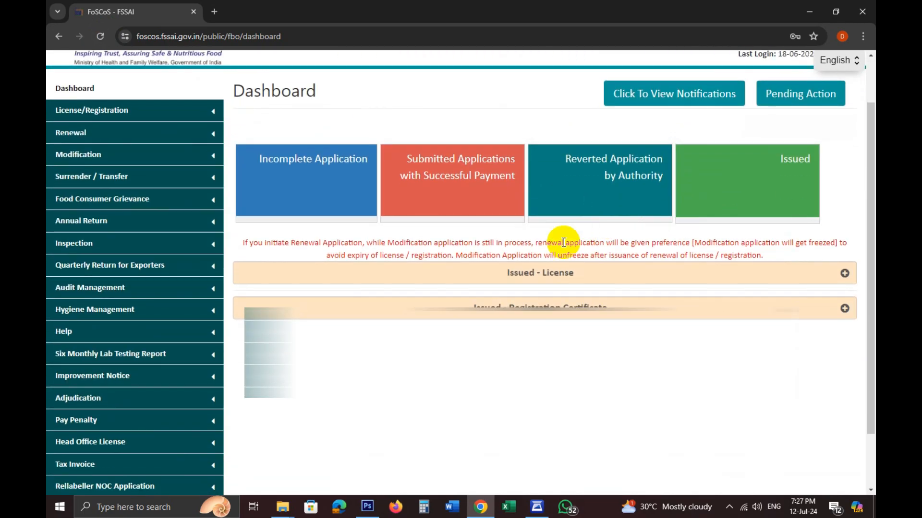
{"action": "left_click", "coordinate": [546, 272]}
{"action": "scroll", "coordinate": [590, 297], "scroll_direction": "down", "scroll_amount": 1}
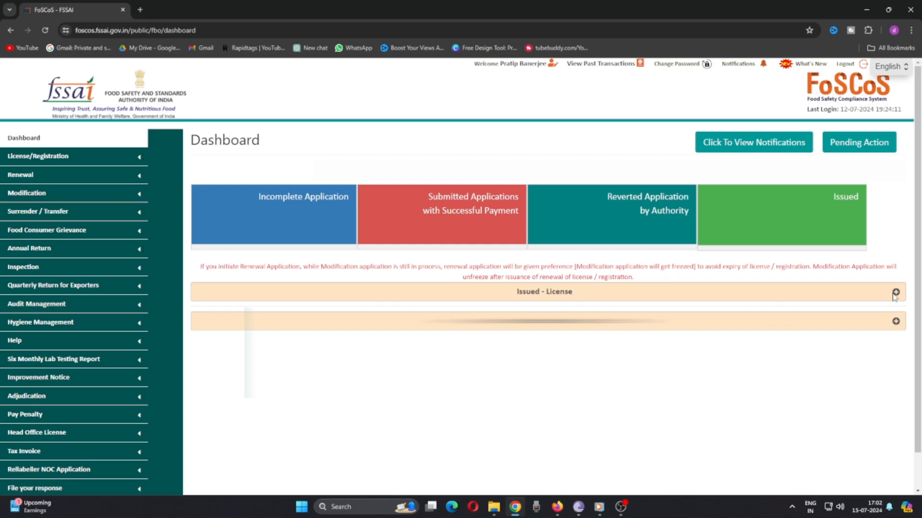
- Expand the Issued registration certificate list and view its receipt PDF in a new tab
{"action": "left_click", "coordinate": [896, 293]}
{"action": "scroll", "coordinate": [894, 296], "scroll_direction": "down", "scroll_amount": 1}
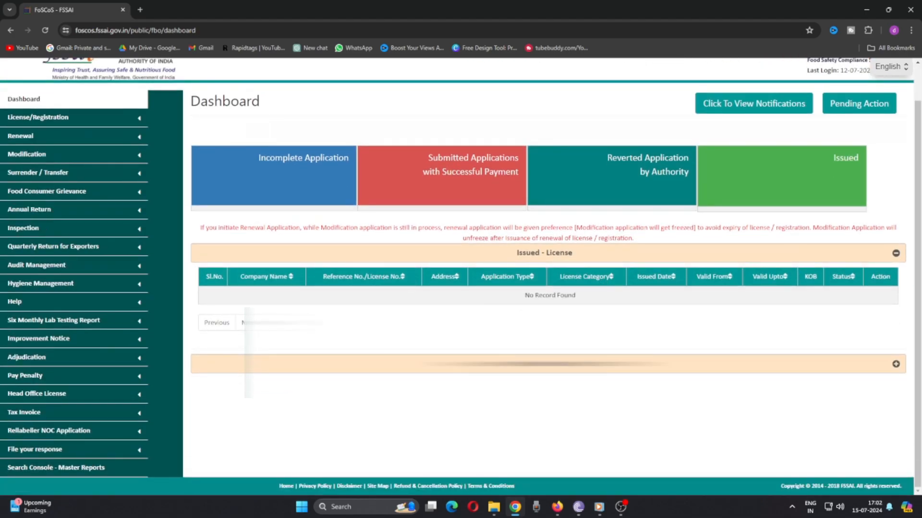
{"action": "left_click", "coordinate": [635, 364]}
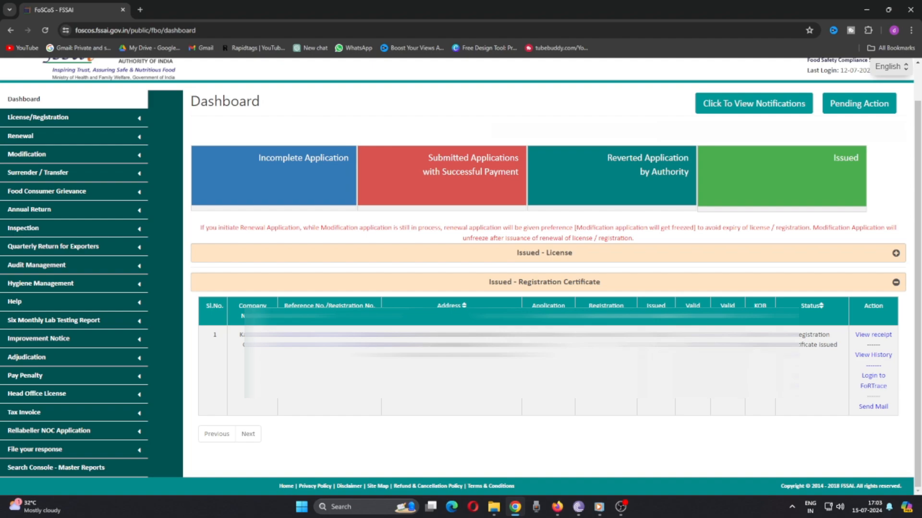
{"action": "left_click", "coordinate": [873, 334]}
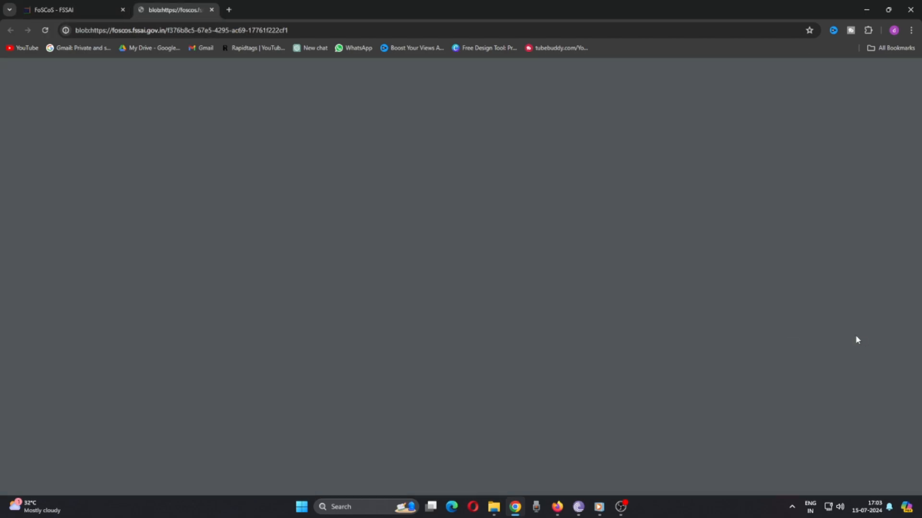